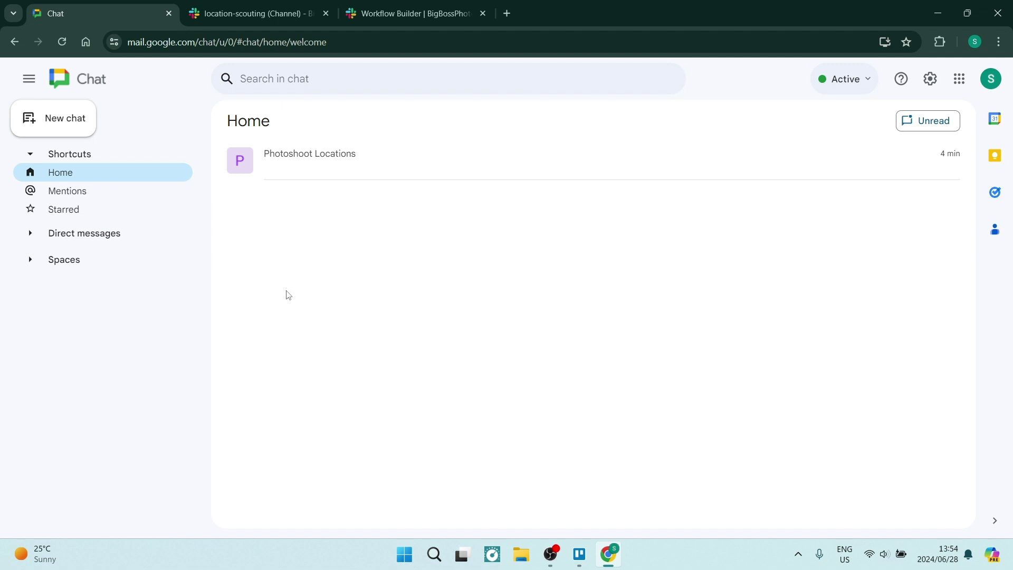
# Create a new Google Chat space with the name 'My Space'
pyautogui.click(58, 129)
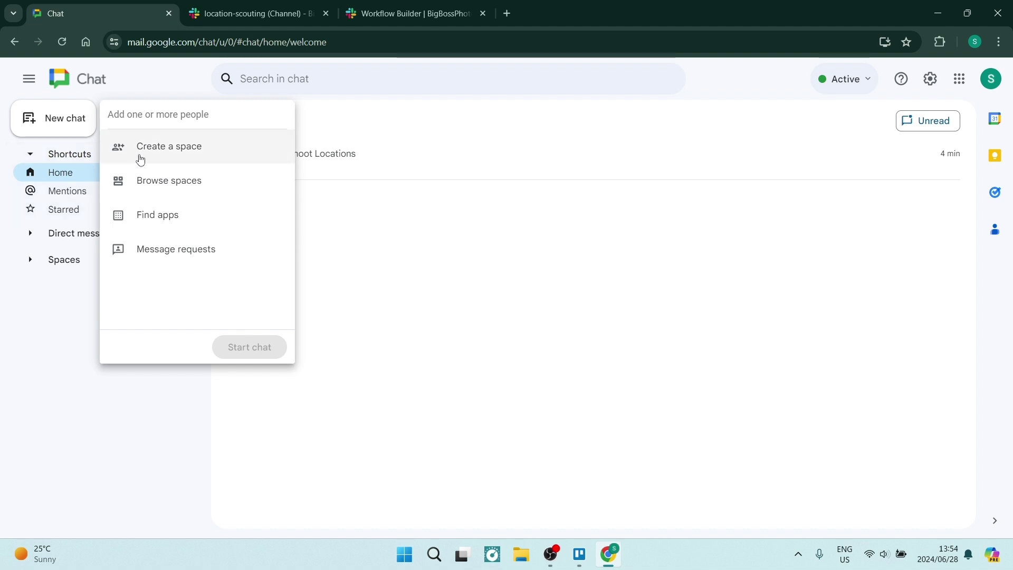
pyautogui.click(162, 153)
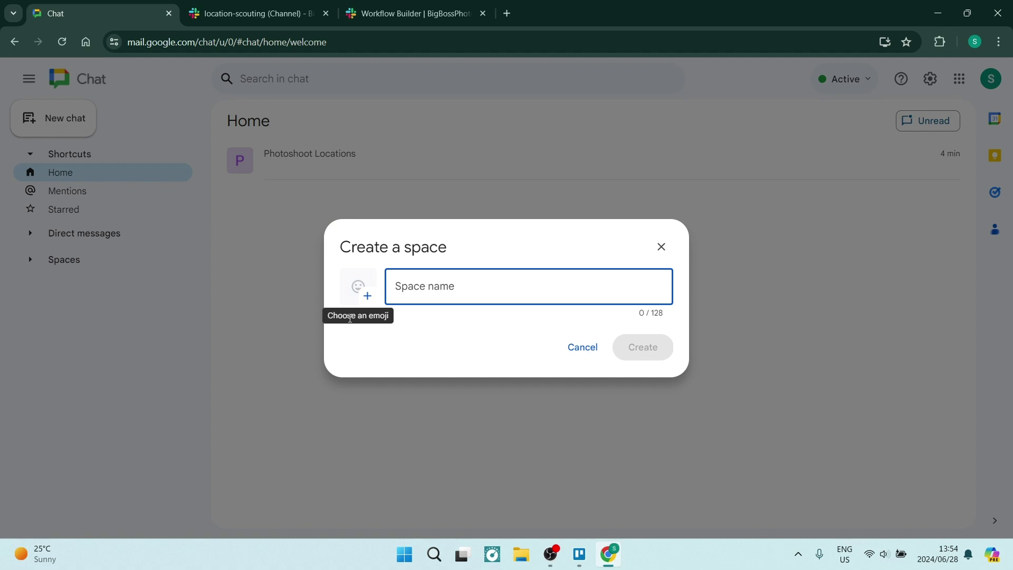
pyautogui.write('My')
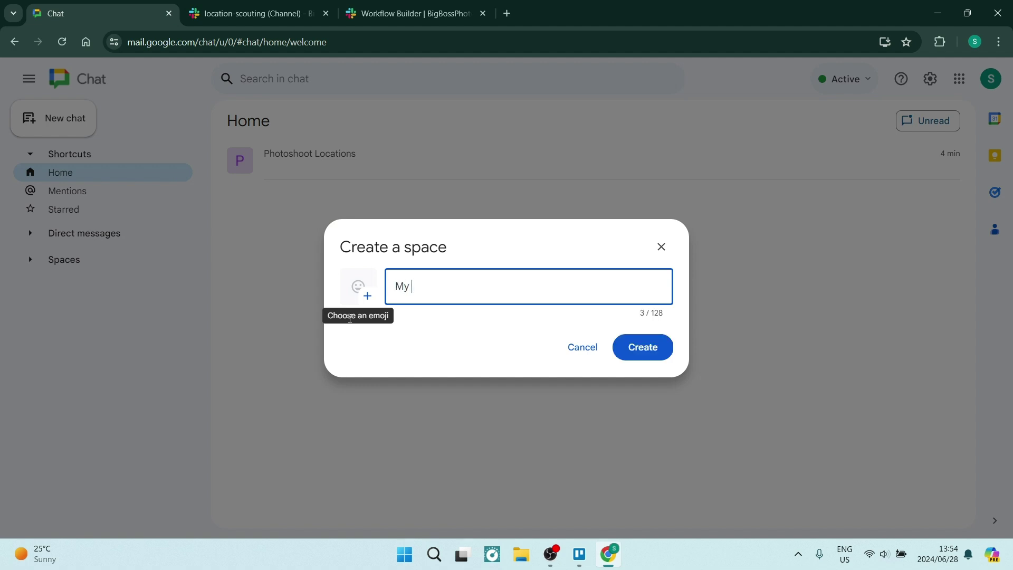
pyautogui.write(' Space')
pyautogui.click(654, 355)
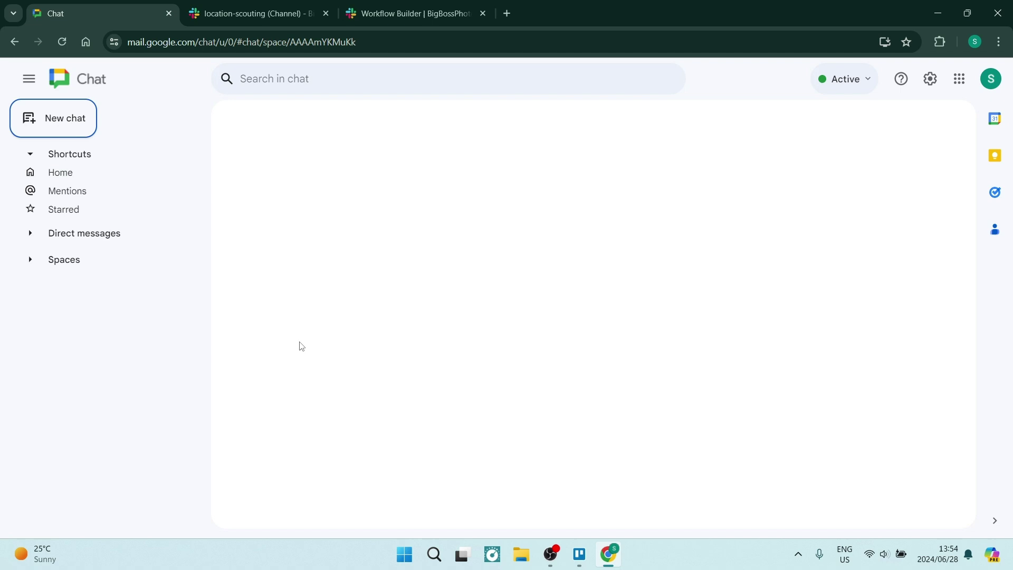
# Open the Photoshoot Locations space and browse its addable apps without adding any
pyautogui.click(30, 260)
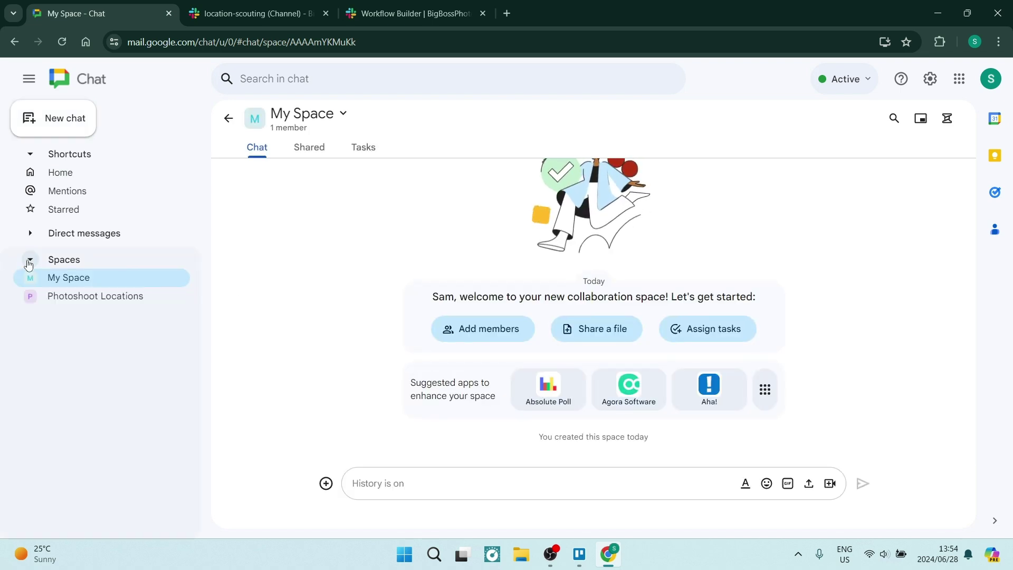
pyautogui.click(82, 298)
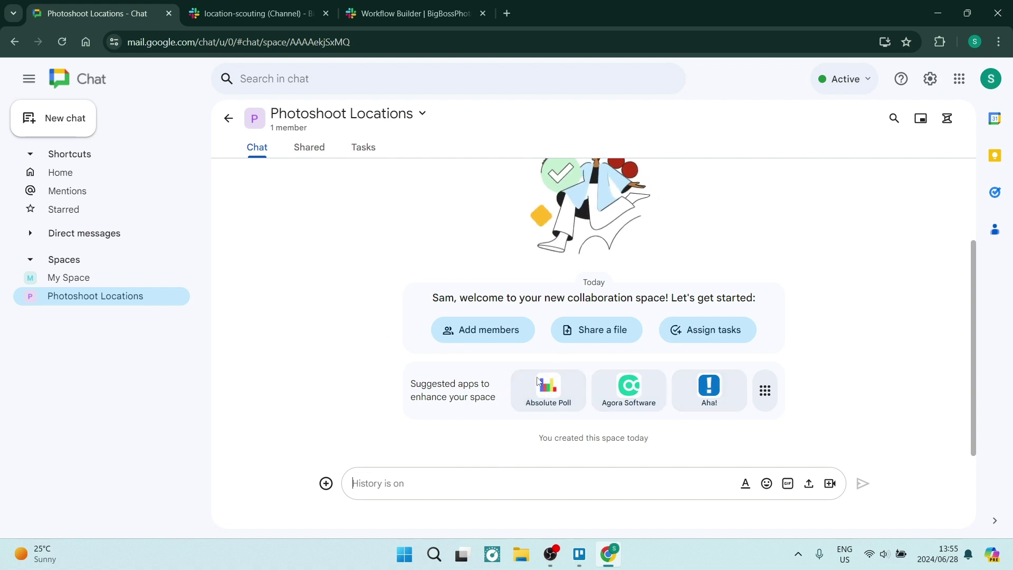
pyautogui.click(766, 392)
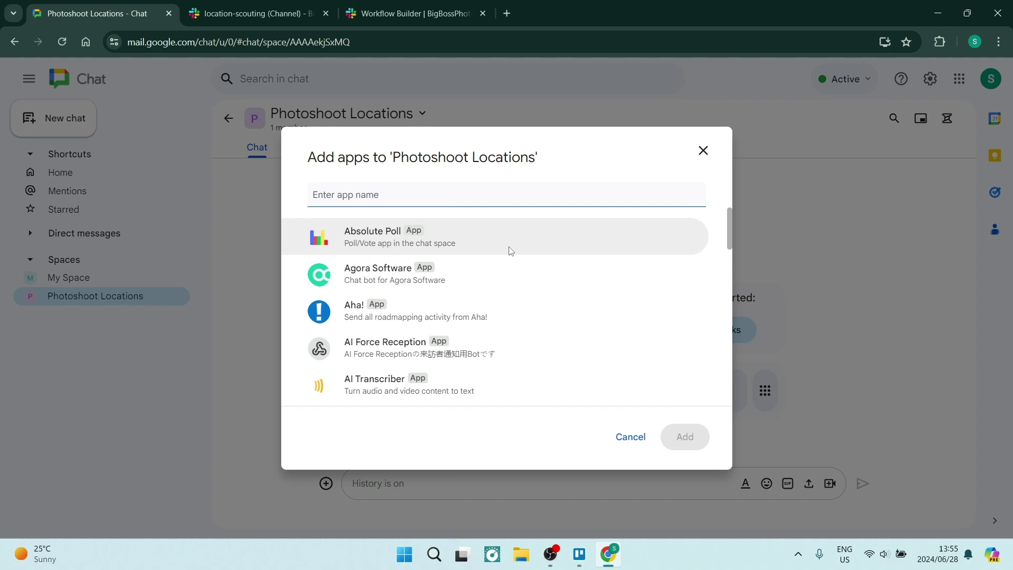
pyautogui.scroll(-8, 497, 261)
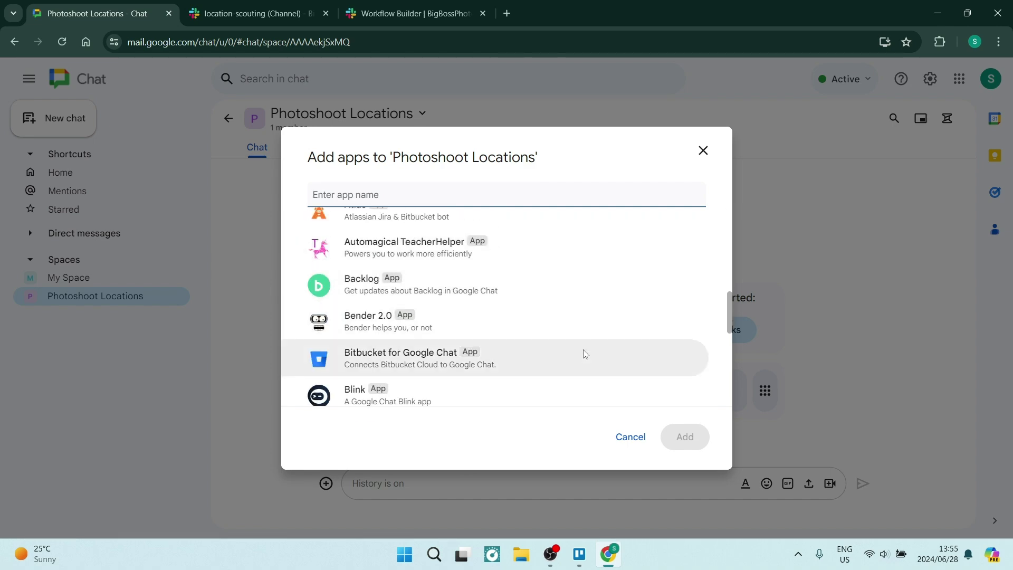
pyautogui.click(620, 439)
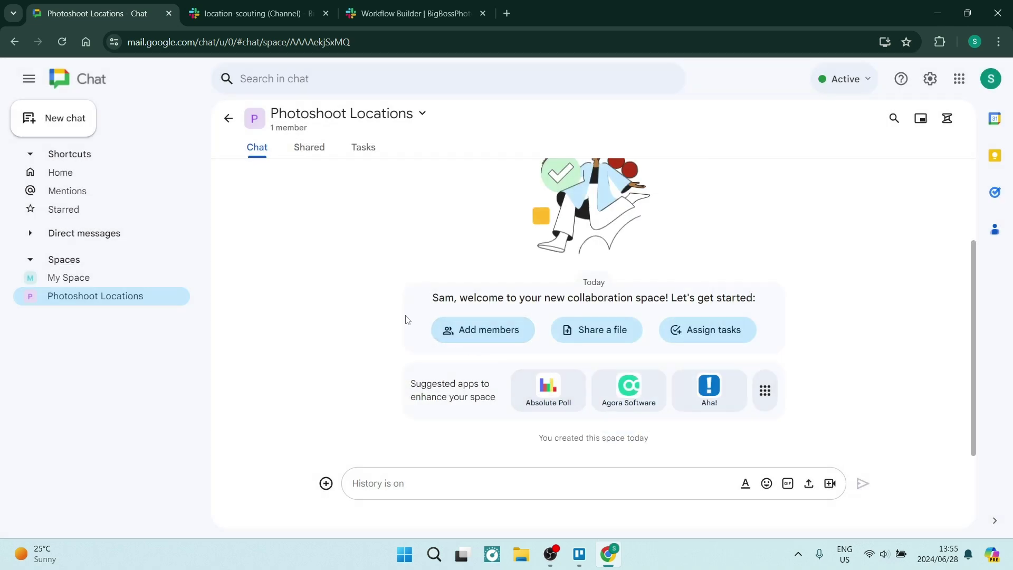
pyautogui.scroll(2, 374, 288)
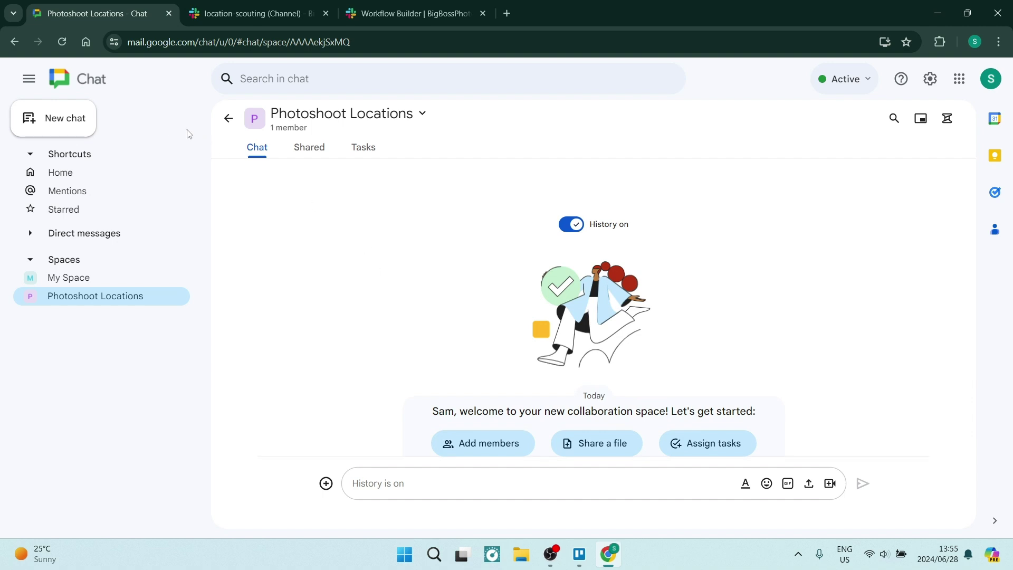
pyautogui.click(58, 179)
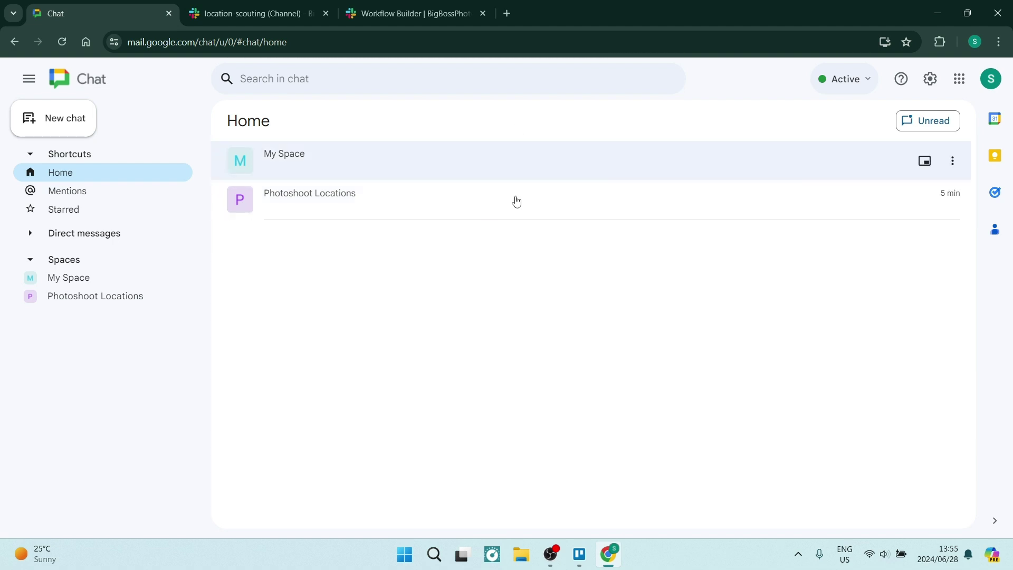
pyautogui.click(489, 193)
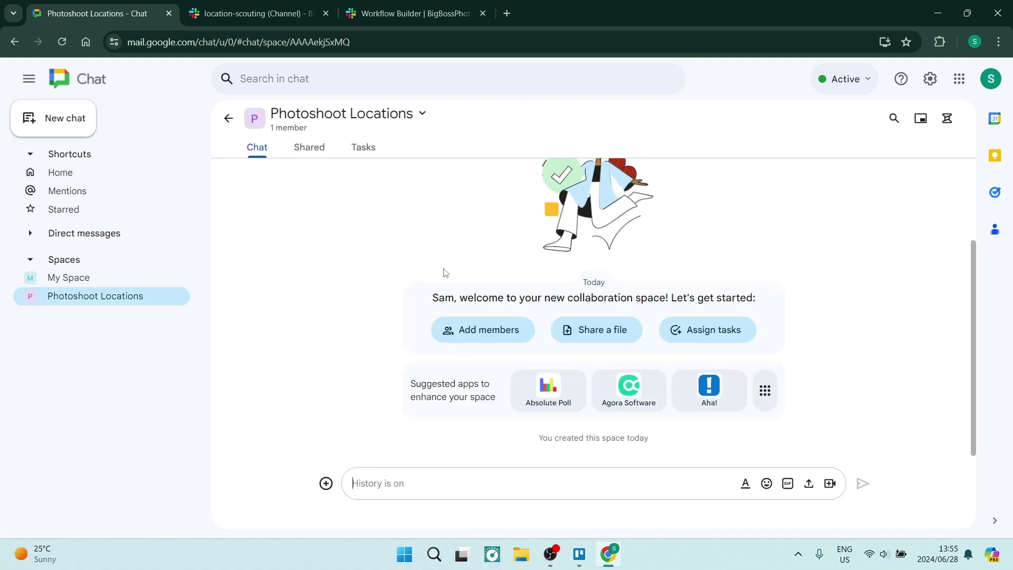
pyautogui.click(317, 159)
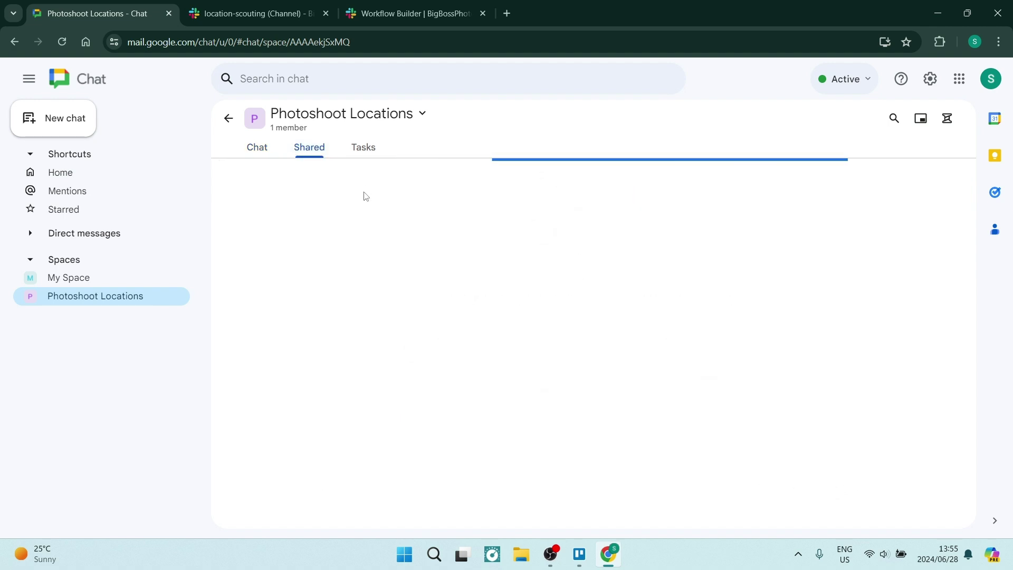
pyautogui.click(364, 150)
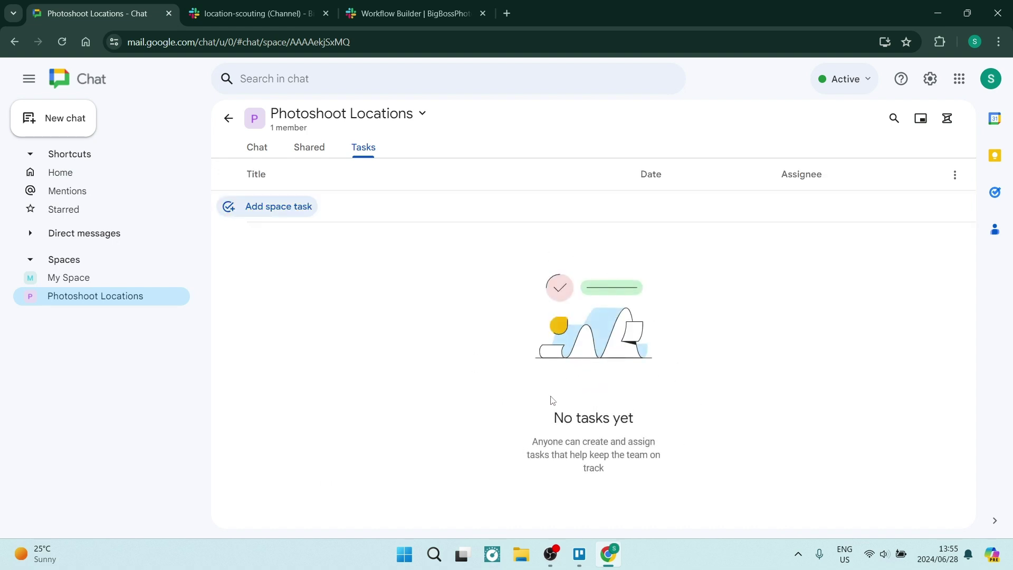
pyautogui.click(278, 212)
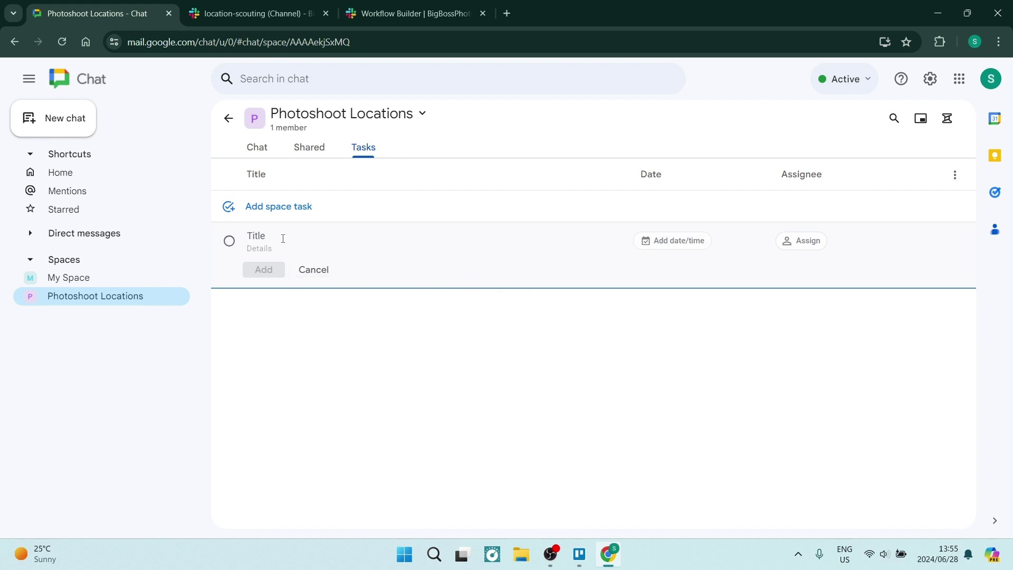
pyautogui.click(306, 273)
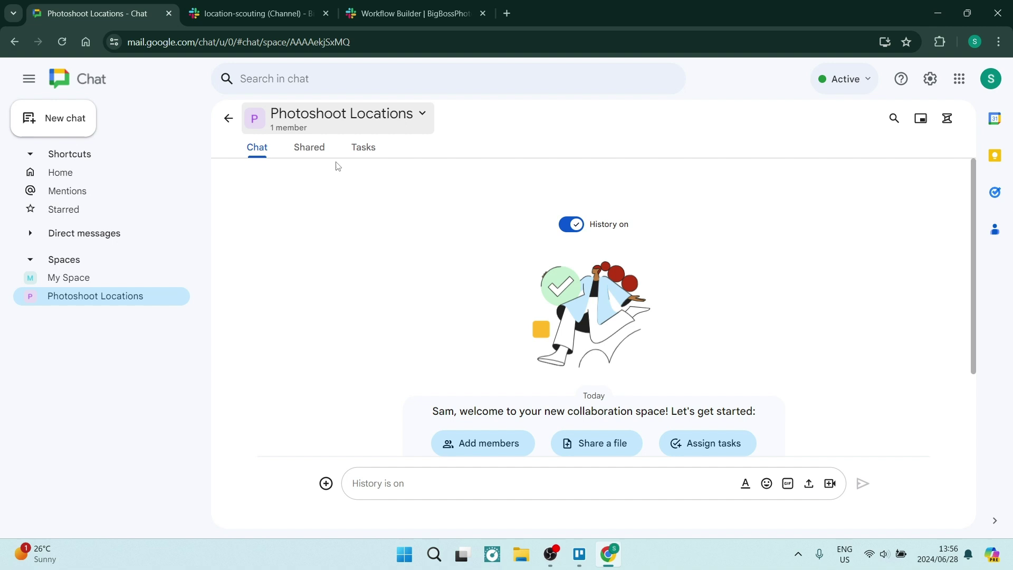
pyautogui.click(423, 116)
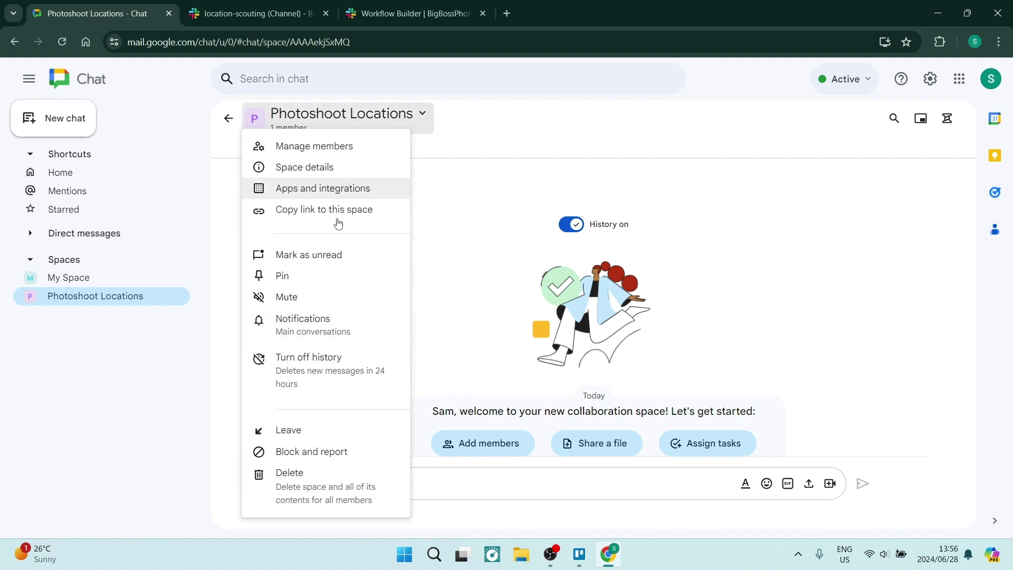
pyautogui.click(323, 192)
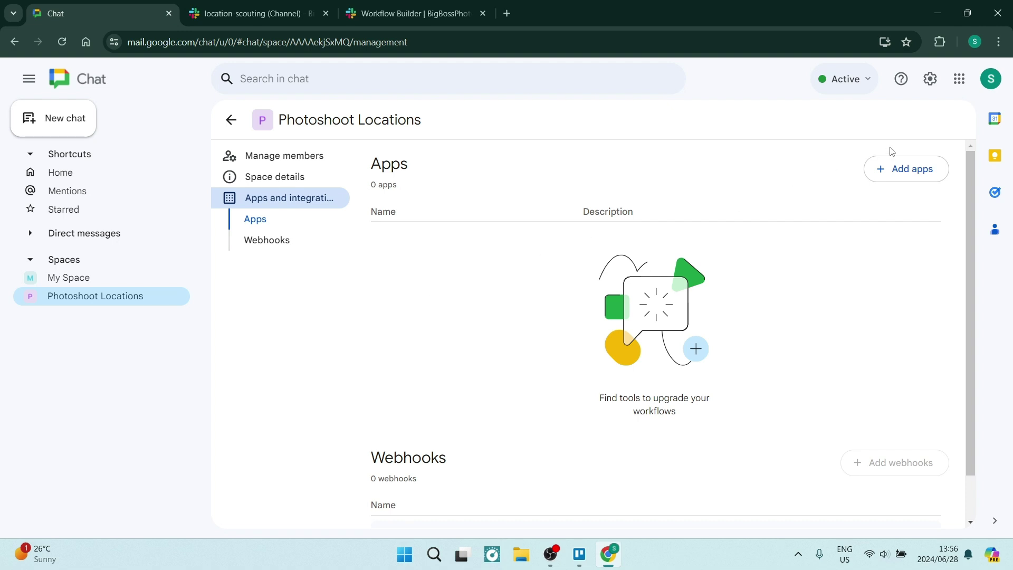
pyautogui.click(899, 168)
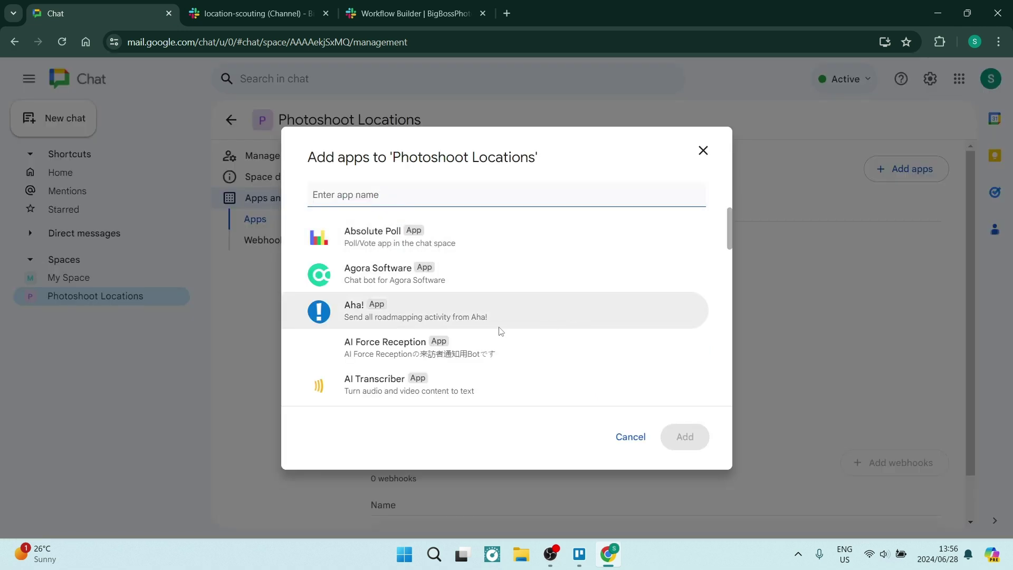
pyautogui.scroll(-5, 502, 328)
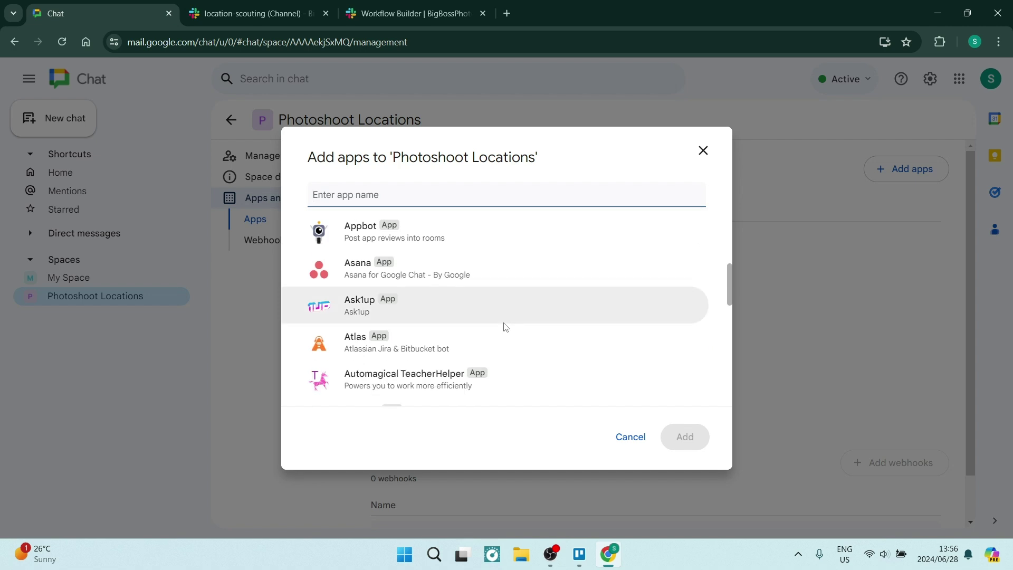
pyautogui.scroll(-8, 504, 327)
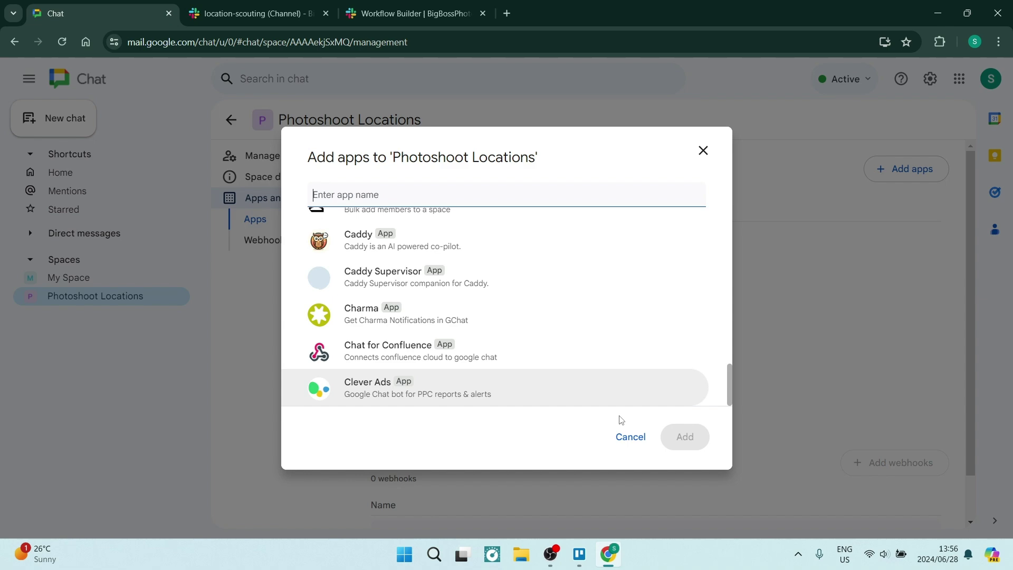
pyautogui.click(630, 437)
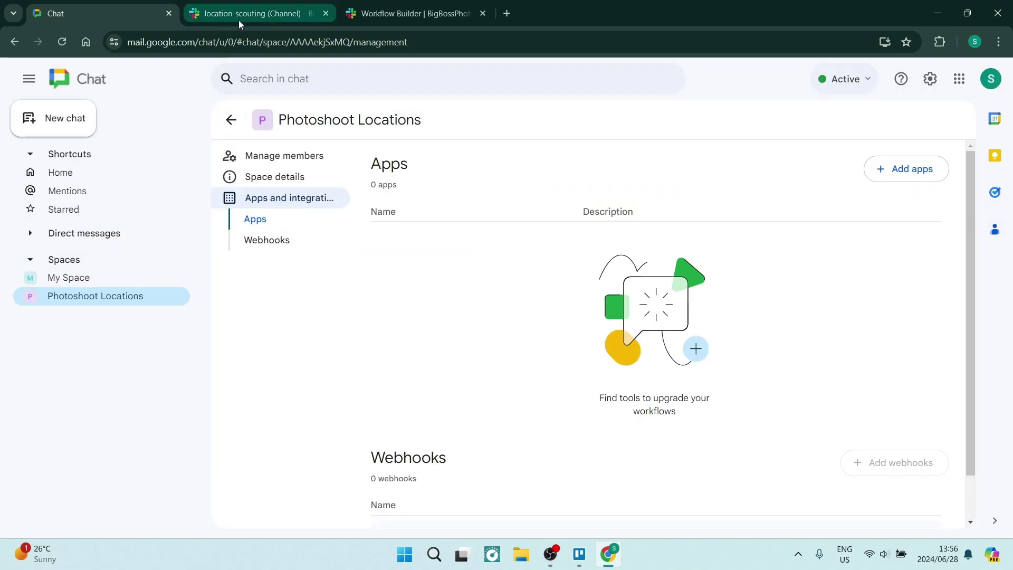
# Switch to Slack's #location-scouting channel and show the More flyout of extra features
pyautogui.click(239, 16)
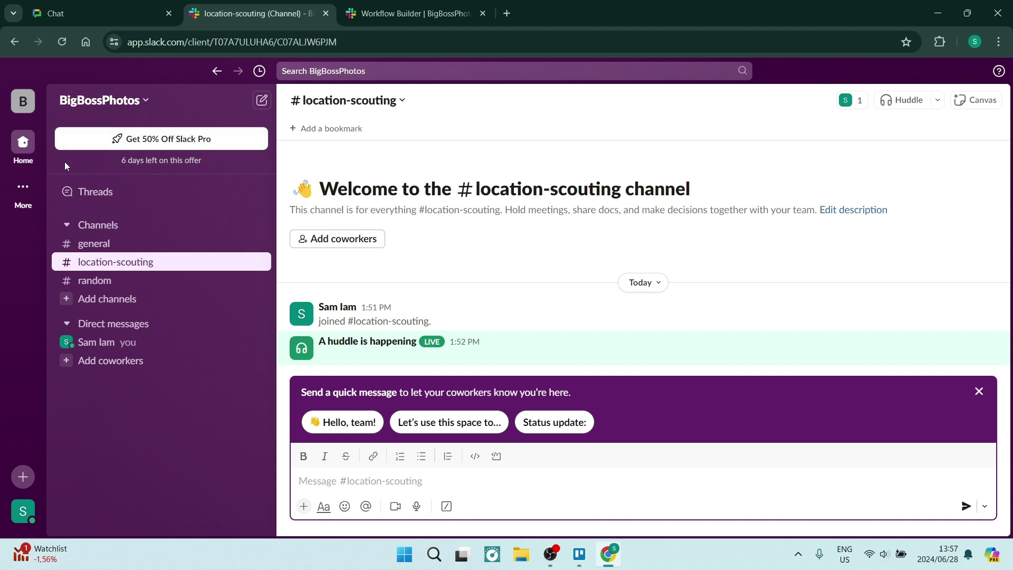
pyautogui.moveTo(25, 187)
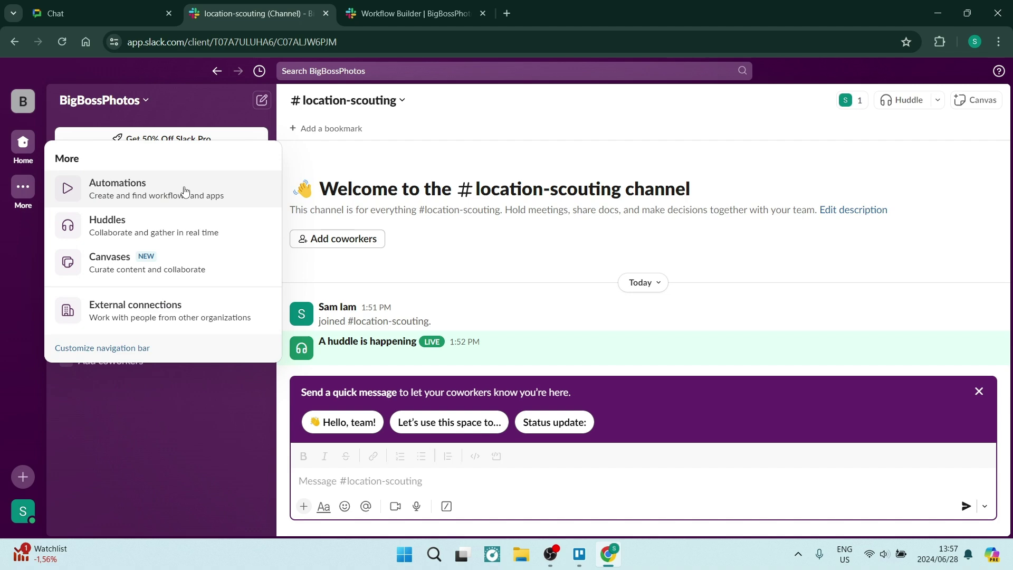
# Look over the Workflow Builder Templates, then return to #location-scouting
pyautogui.click(372, 16)
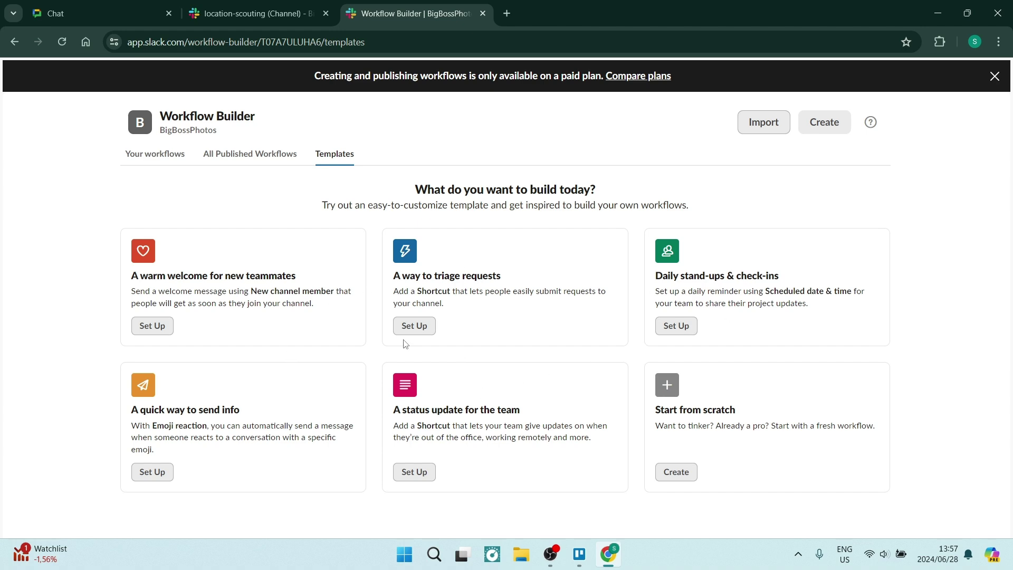
pyautogui.click(254, 13)
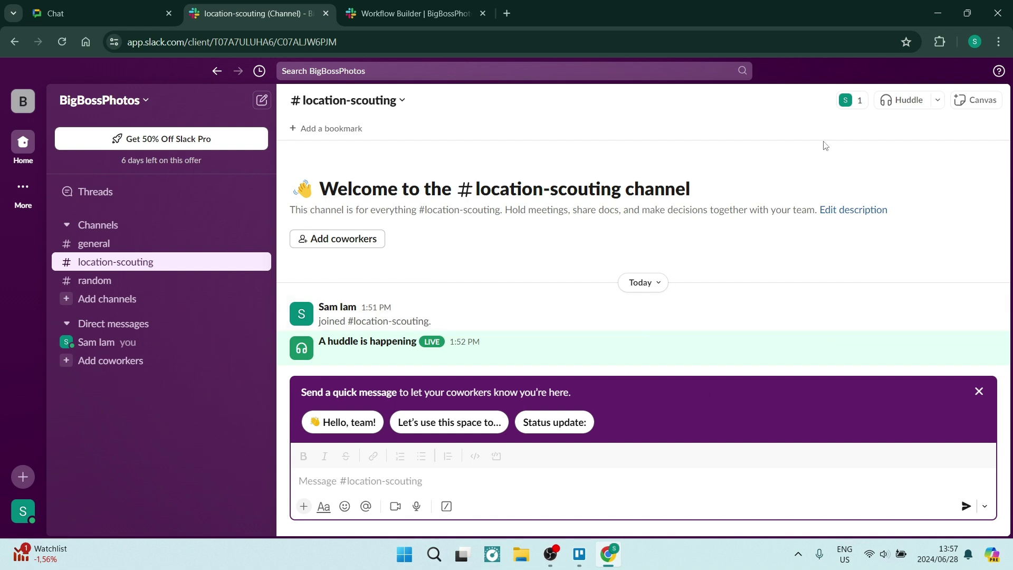
# Open All canvases, preview the Employee Onboarding template, then close the Templates dialog
pyautogui.moveTo(26, 189)
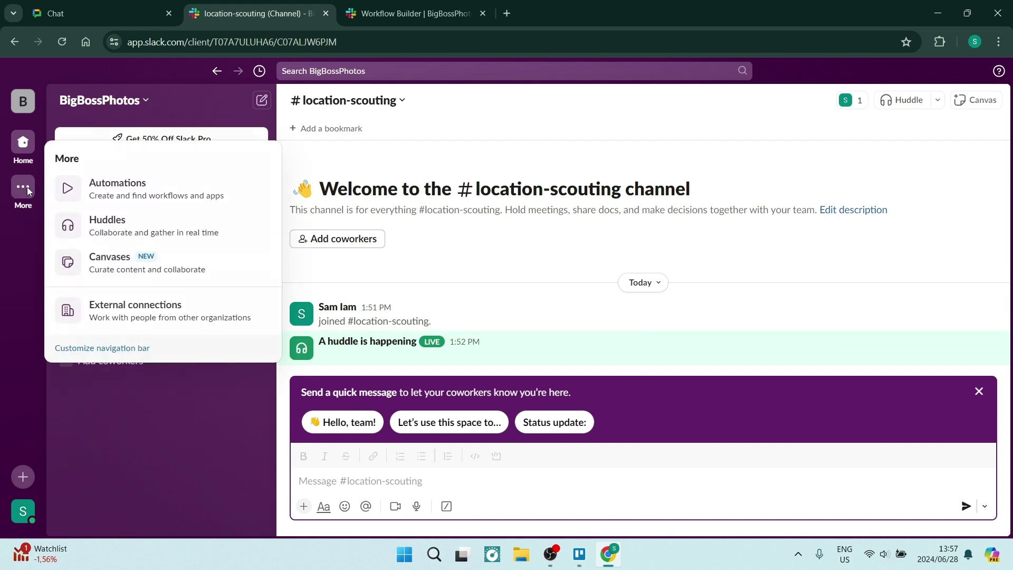
pyautogui.click(171, 271)
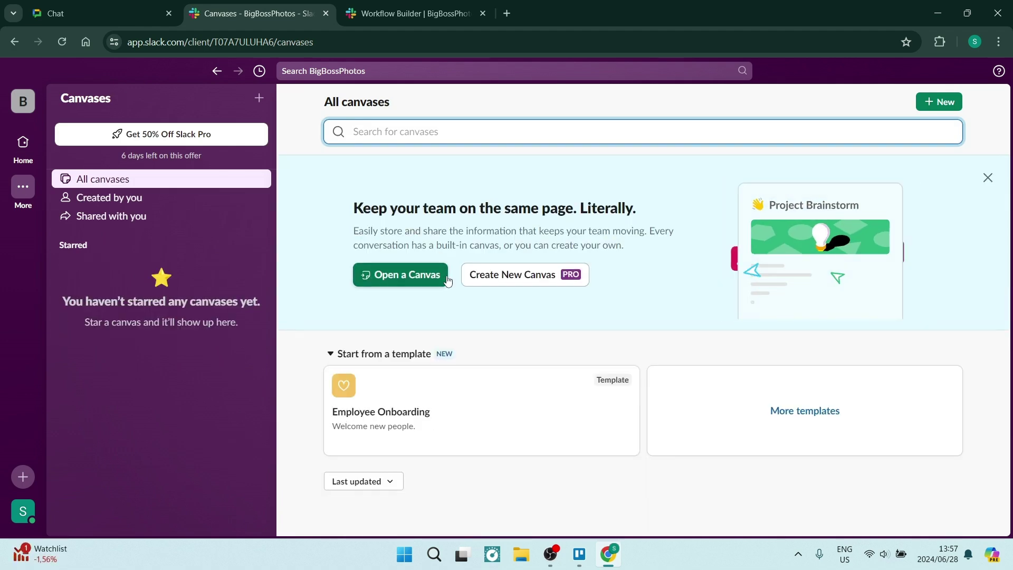
pyautogui.click(777, 399)
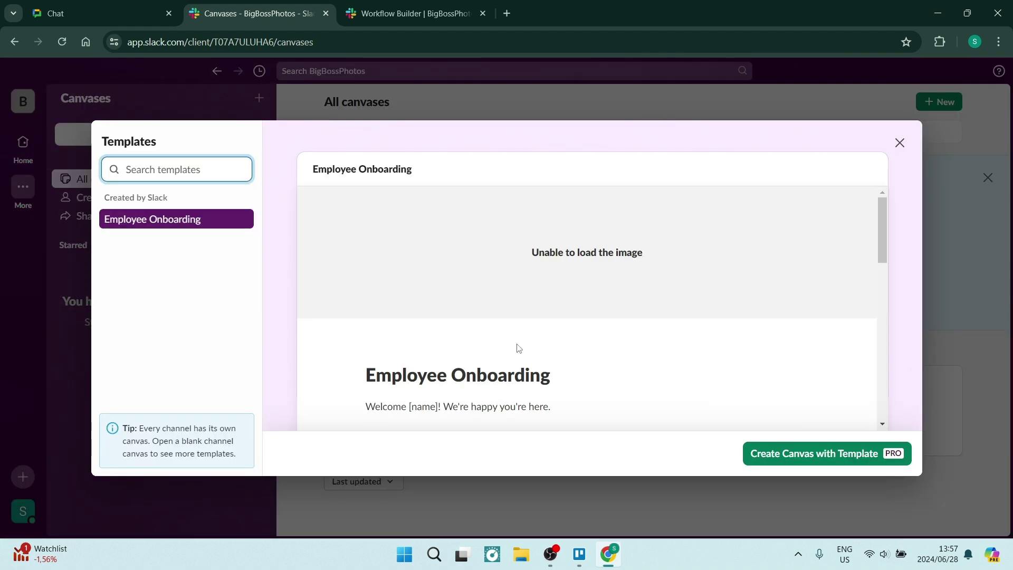
pyautogui.scroll(-3, 527, 348)
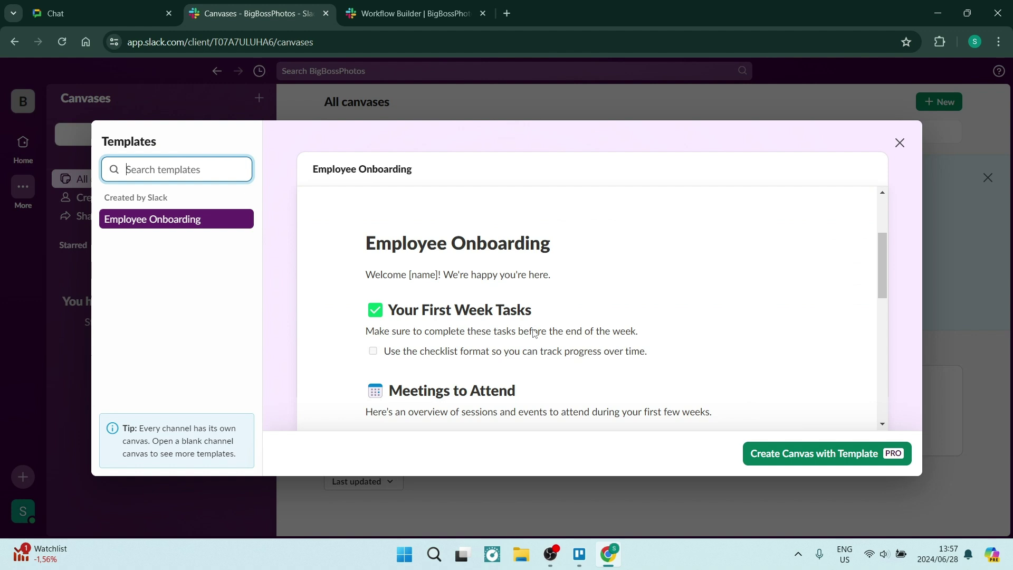
pyautogui.scroll(-1, 535, 334)
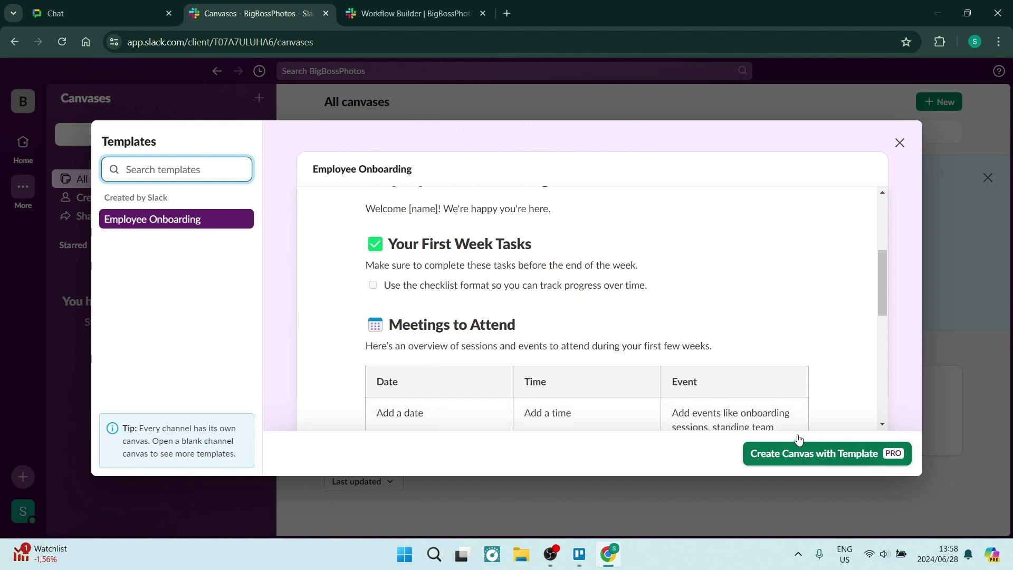
pyautogui.click(899, 144)
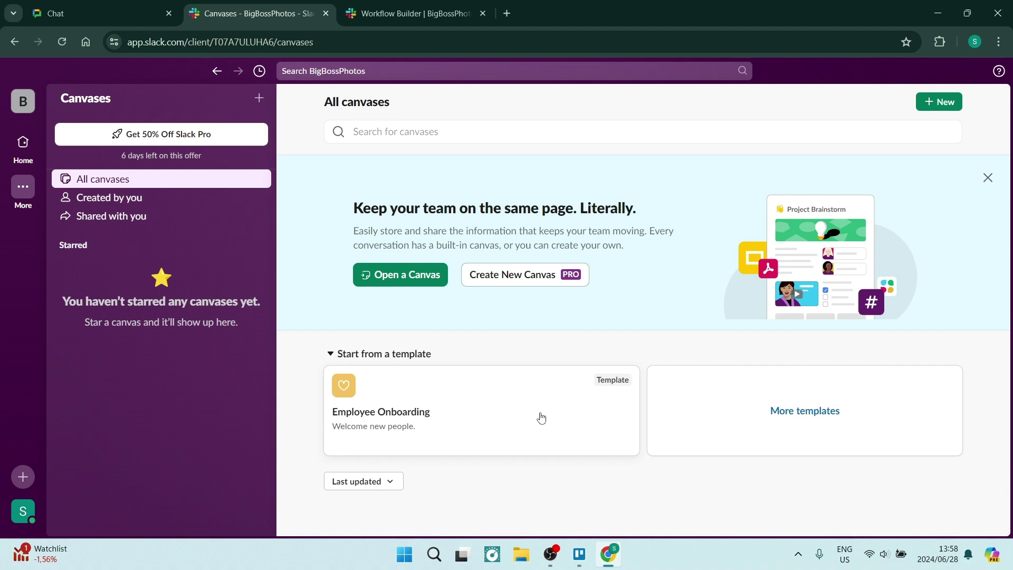
# Go Home to #location-scouting and view the tip's dismissal options, leaving the tip open
pyautogui.click(11, 151)
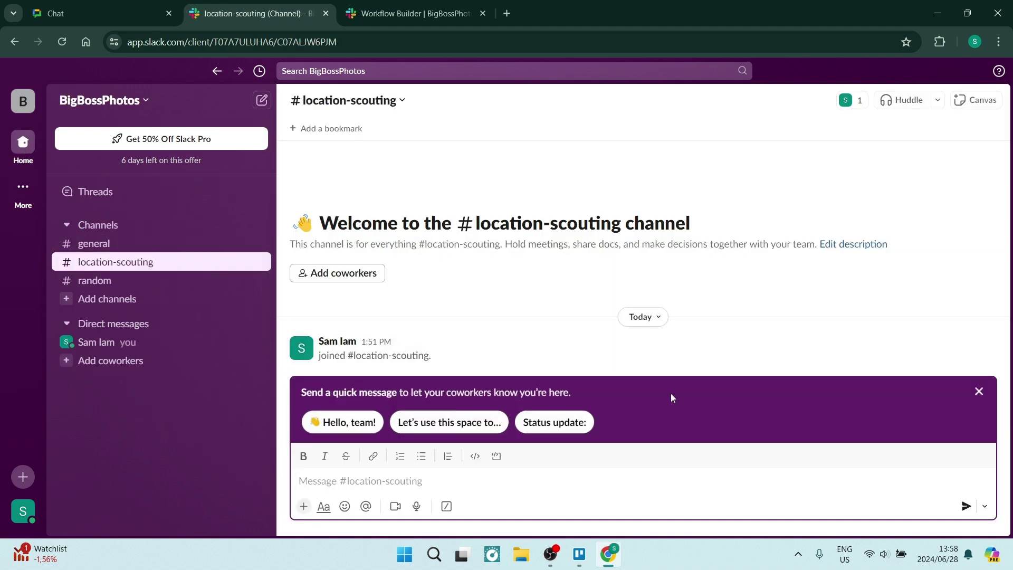
pyautogui.click(979, 391)
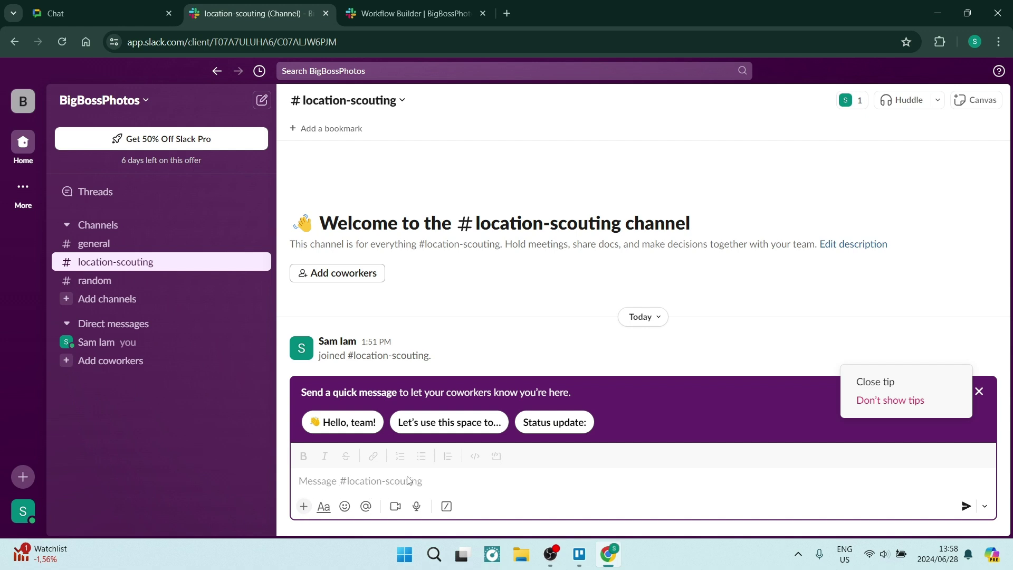
pyautogui.click(511, 480)
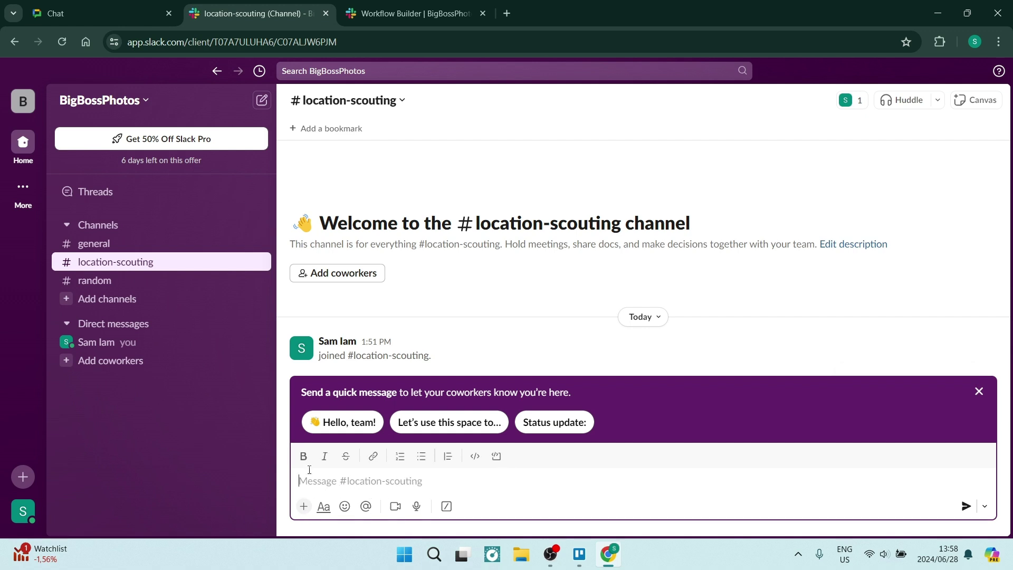